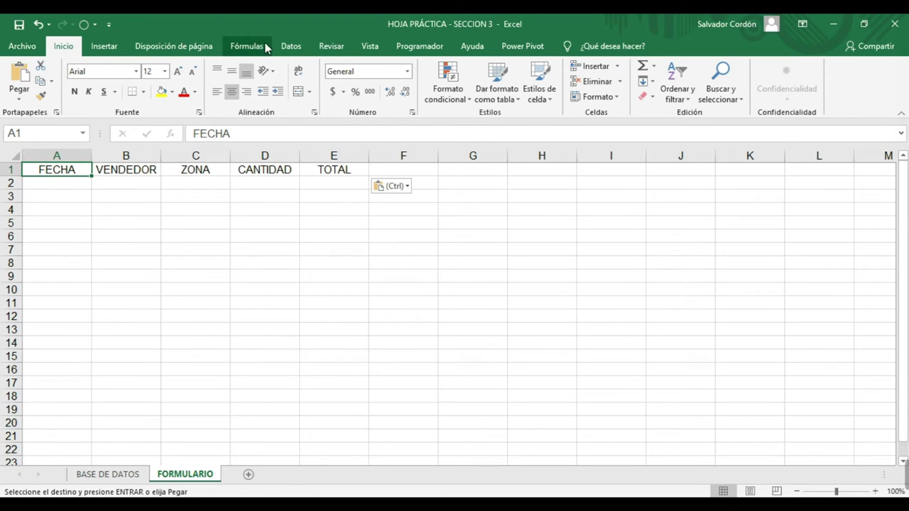
# Open the Quick Access Toolbar customization page (Barra de herramientas de acceso rápido) in the Excel options.
pyautogui.click(288, 46)
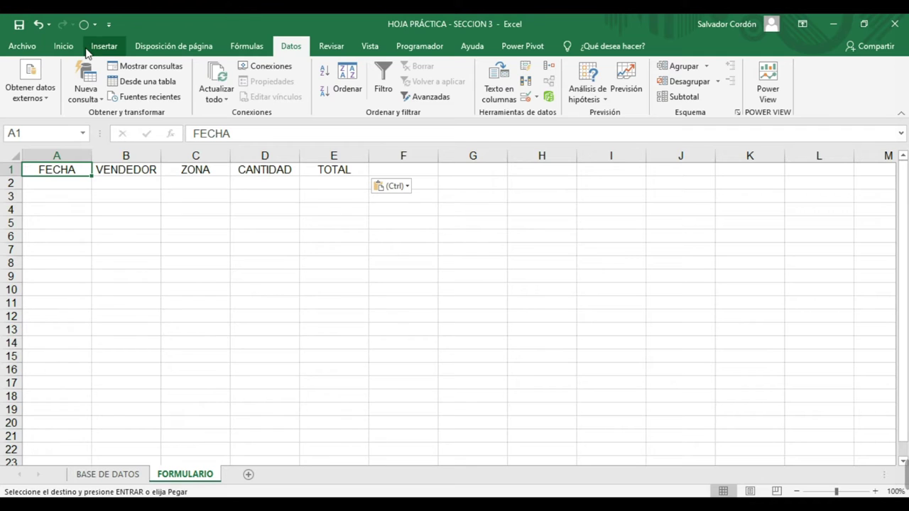
pyautogui.click(23, 47)
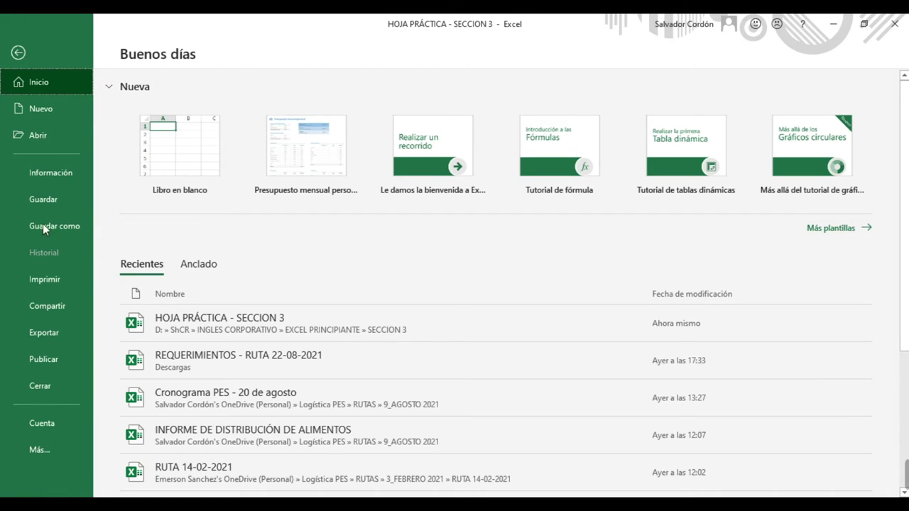
pyautogui.click(44, 446)
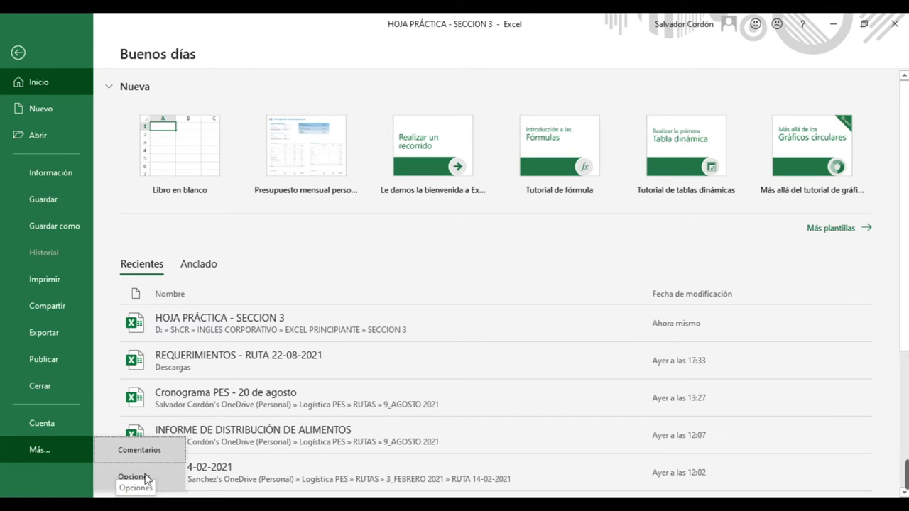
pyautogui.press('Escape')
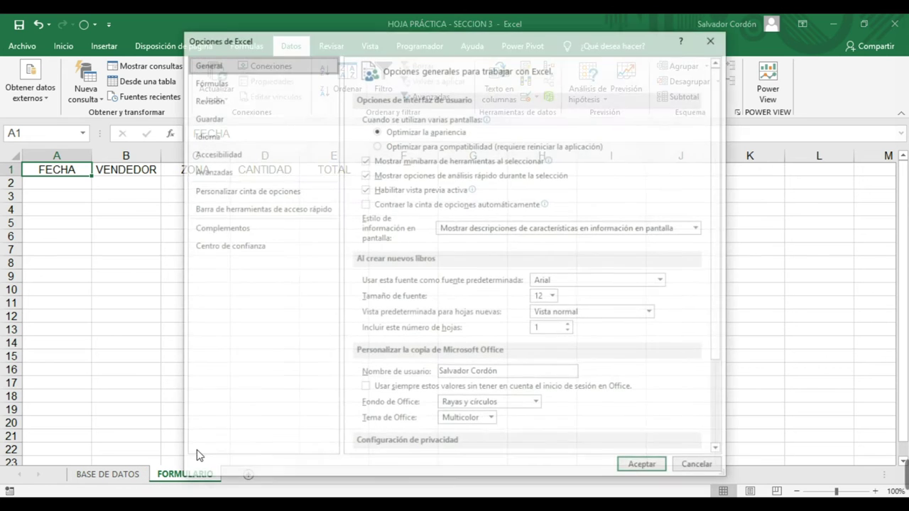
pyautogui.moveTo(430, 44); pyautogui.dragTo(439, 39)
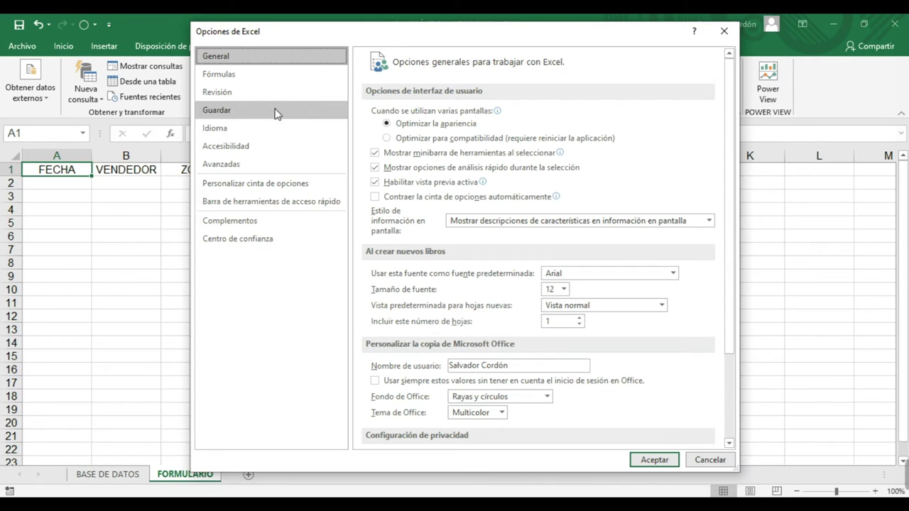
pyautogui.click(277, 203)
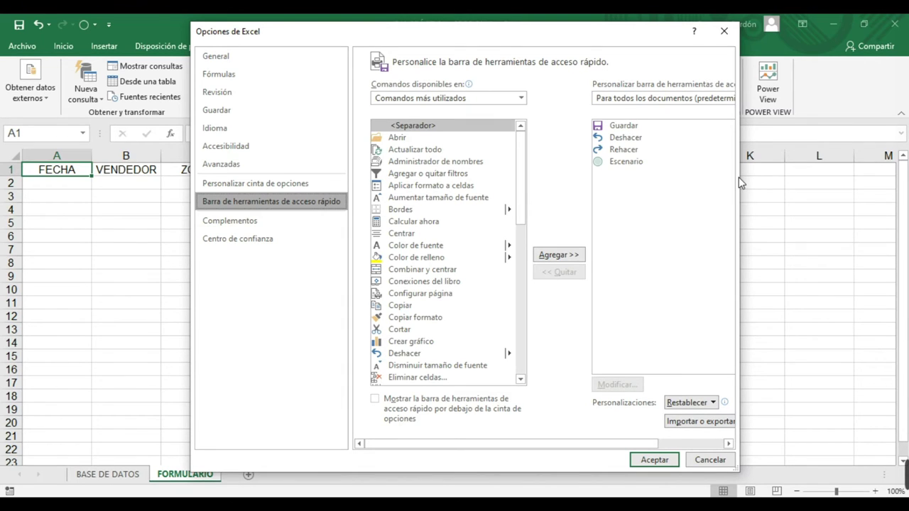
# Widen the options dialog and set the available commands list to "Todos los comandos".
pyautogui.moveTo(738, 323); pyautogui.dragTo(852, 323)
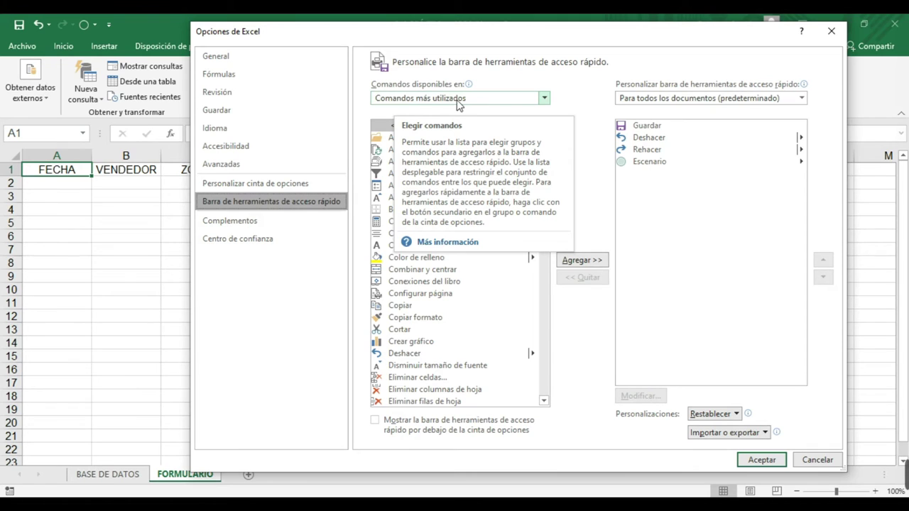
pyautogui.click(544, 99)
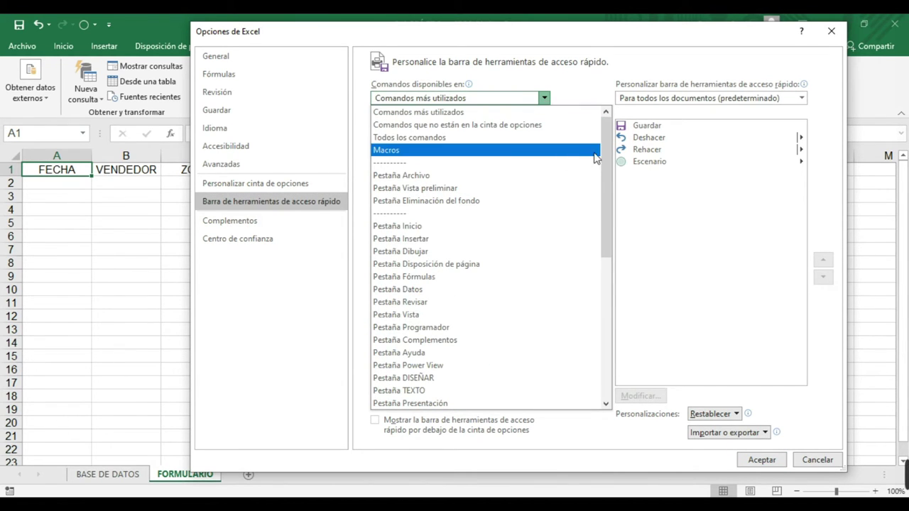
pyautogui.moveTo(608, 141); pyautogui.dragTo(598, 124)
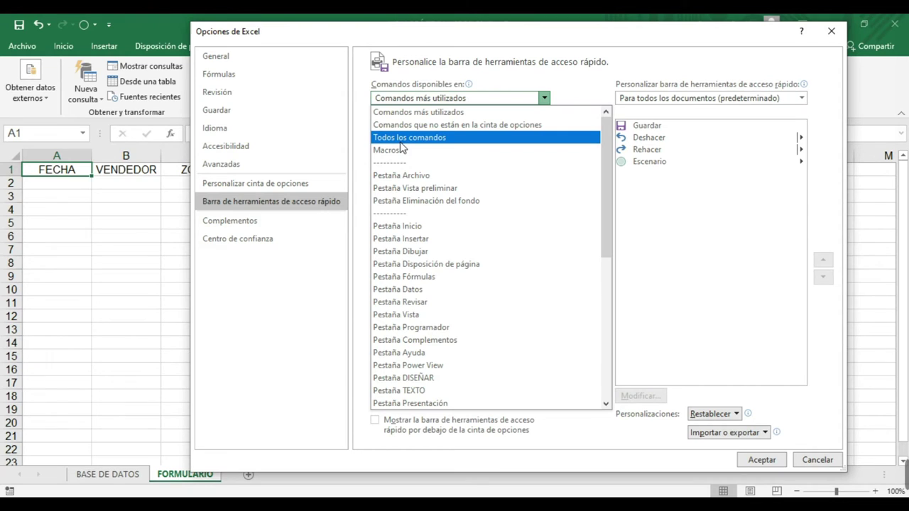
pyautogui.press('Escape')
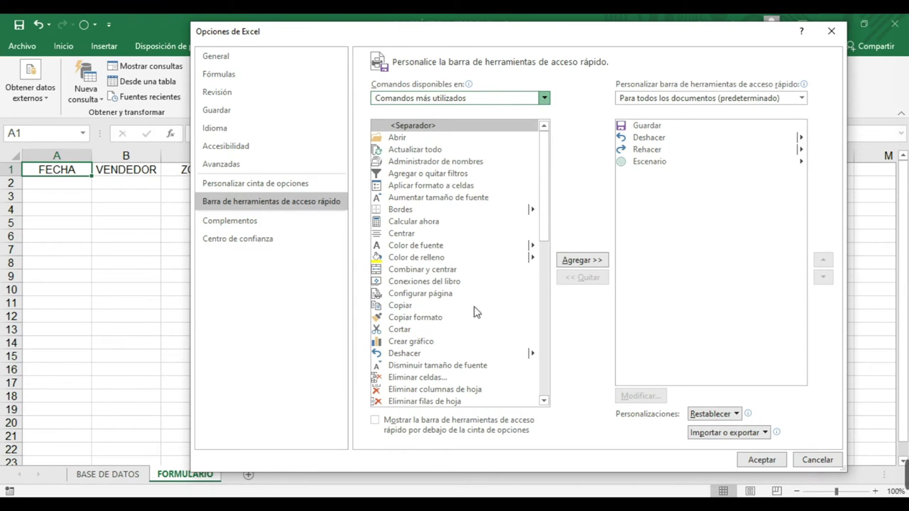
pyautogui.press('Down')
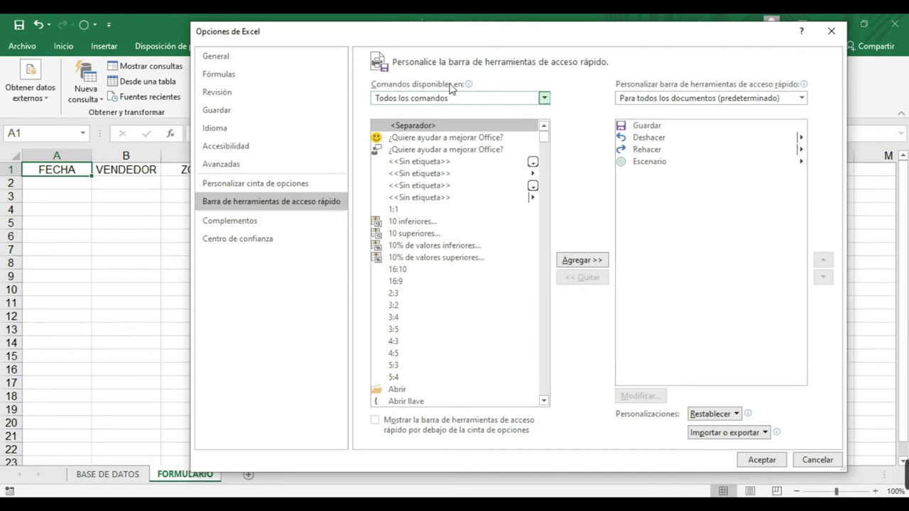
# Look through the first entries of the full command list.
pyautogui.click(417, 174)
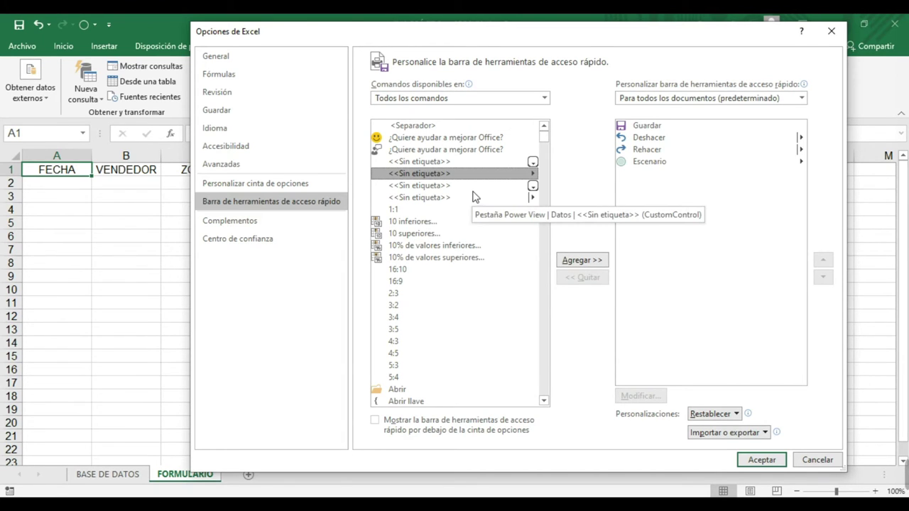
pyautogui.click(411, 235)
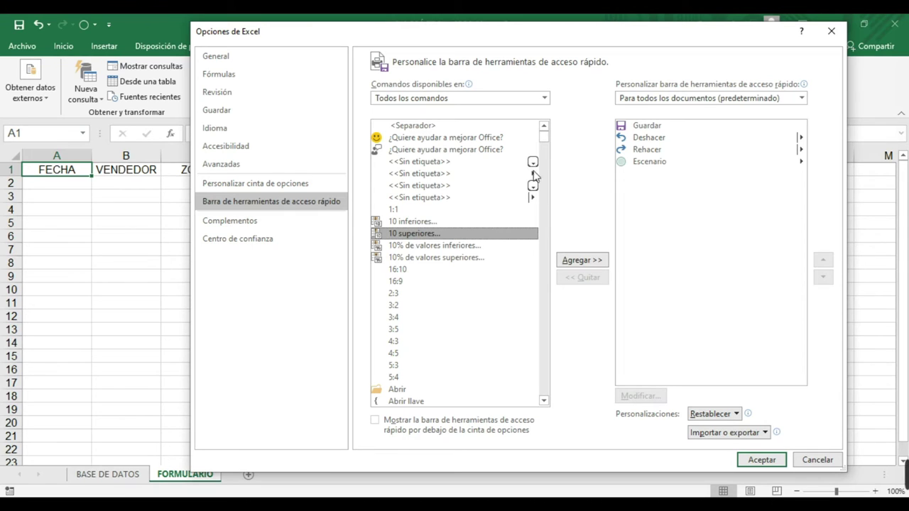
pyautogui.click(544, 401)
pyautogui.click(544, 401)
pyautogui.moveTo(544, 401); pyautogui.dragTo(544, 401)
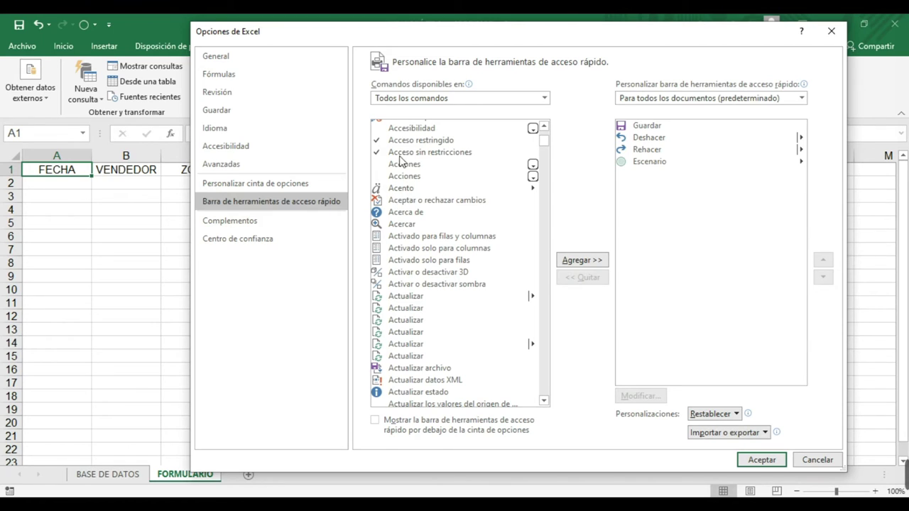
pyautogui.click(414, 284)
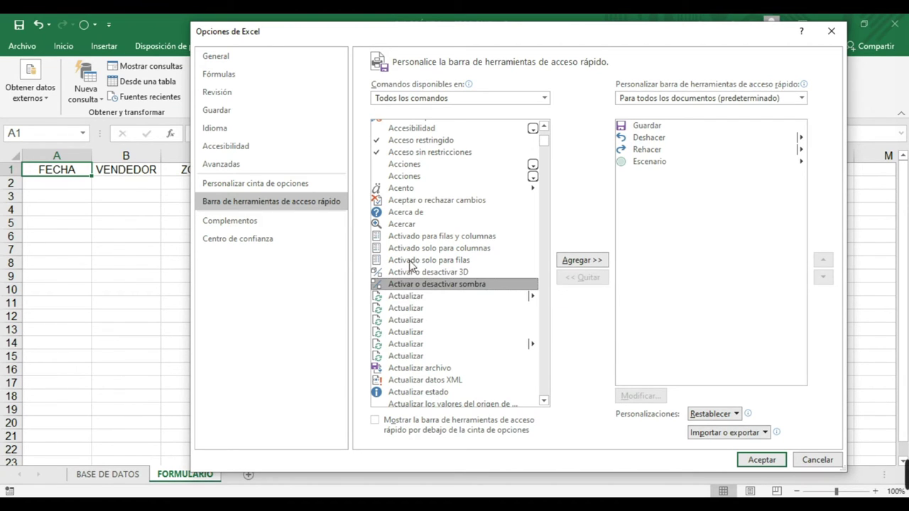
pyautogui.click(406, 212)
pyautogui.click(412, 252)
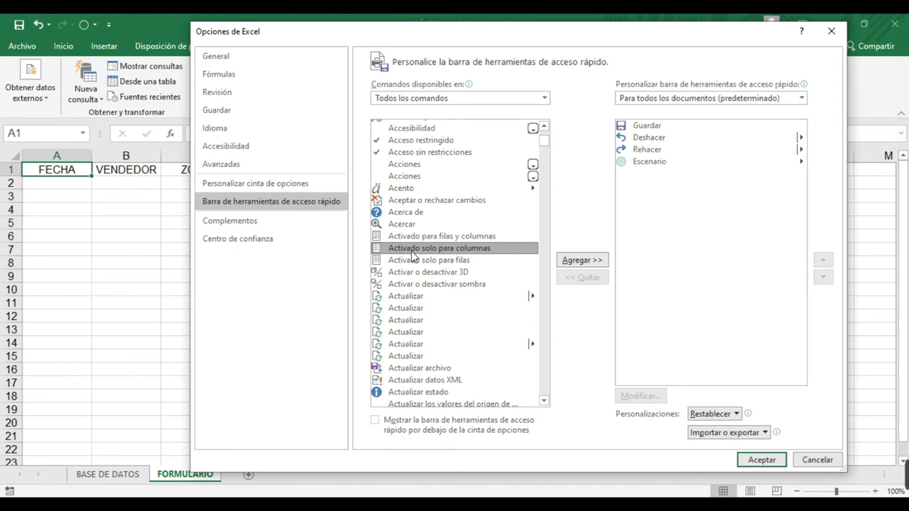
# Find the "Formulario..." command among those starting with F, add it to the Quick Access Toolbar and accept the options.
pyautogui.press('f')
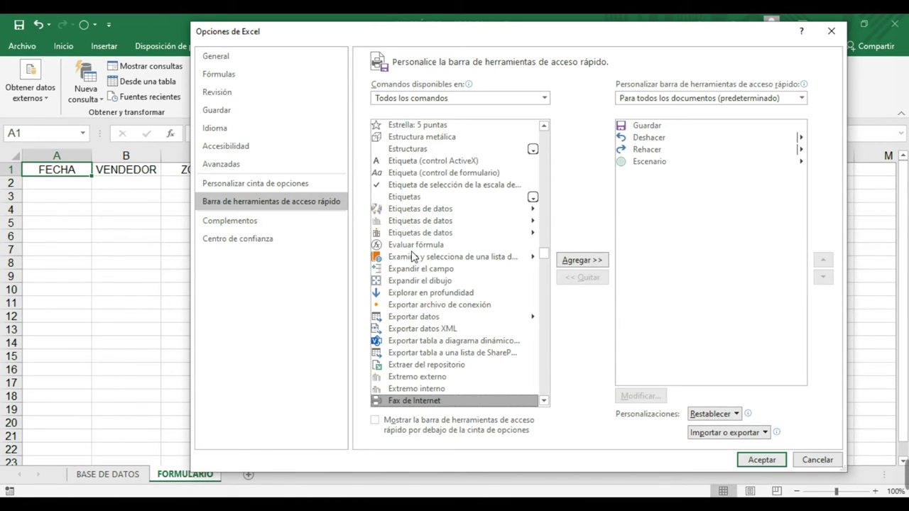
pyautogui.scroll(-2, 414, 257)
pyautogui.scroll(-2, 409, 356)
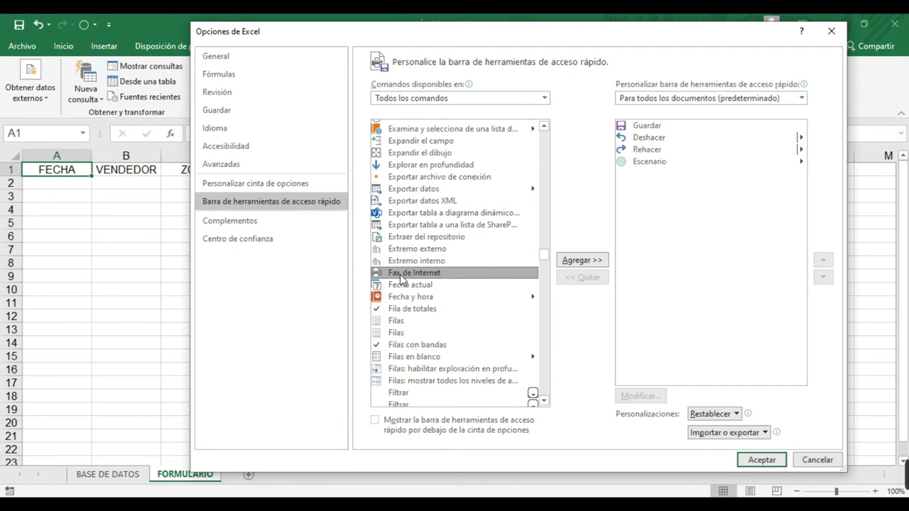
pyautogui.scroll(-3, 406, 313)
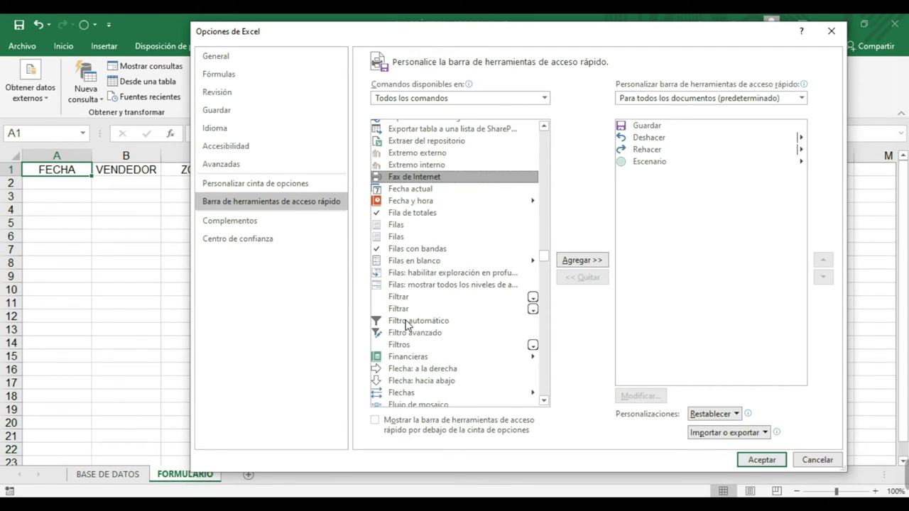
pyautogui.scroll(-5, 415, 269)
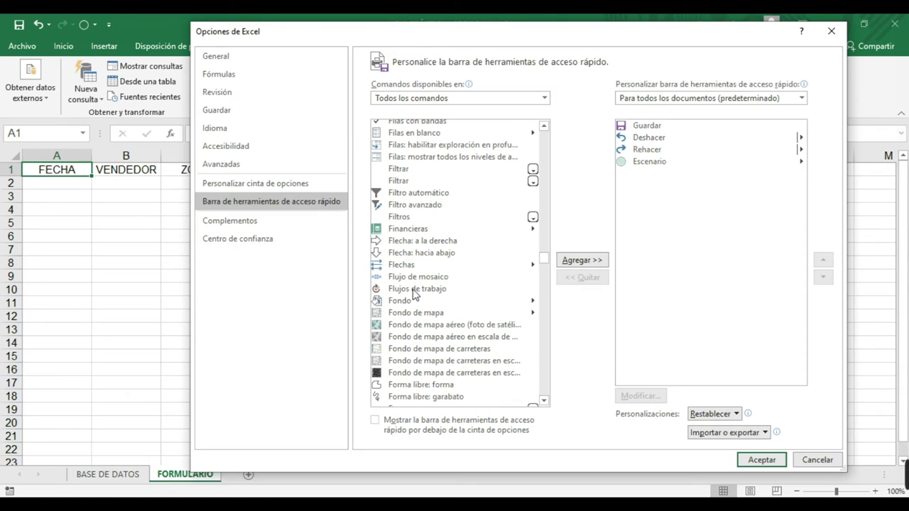
pyautogui.scroll(-1, 416, 305)
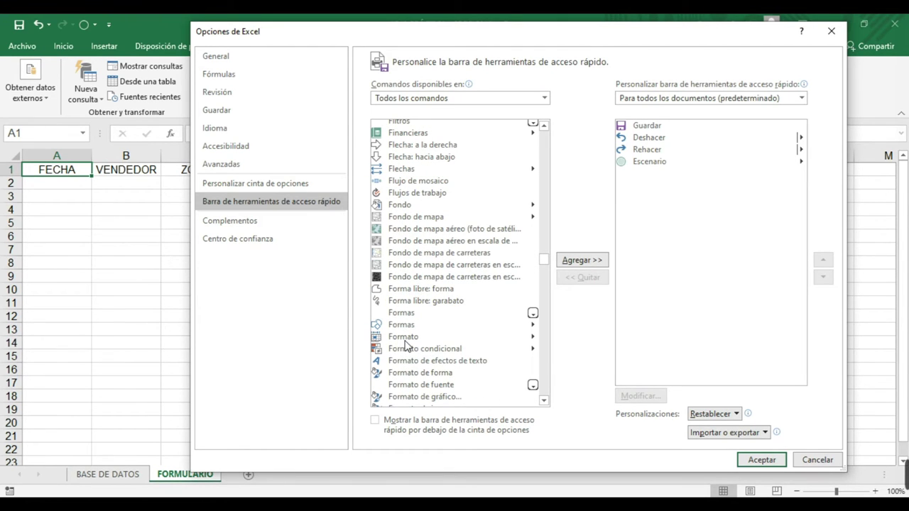
pyautogui.scroll(-4, 408, 346)
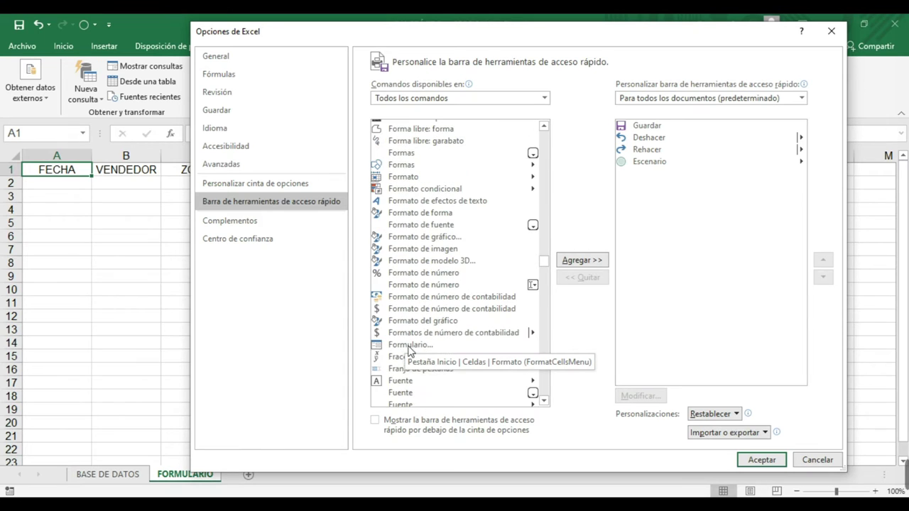
pyautogui.click(399, 346)
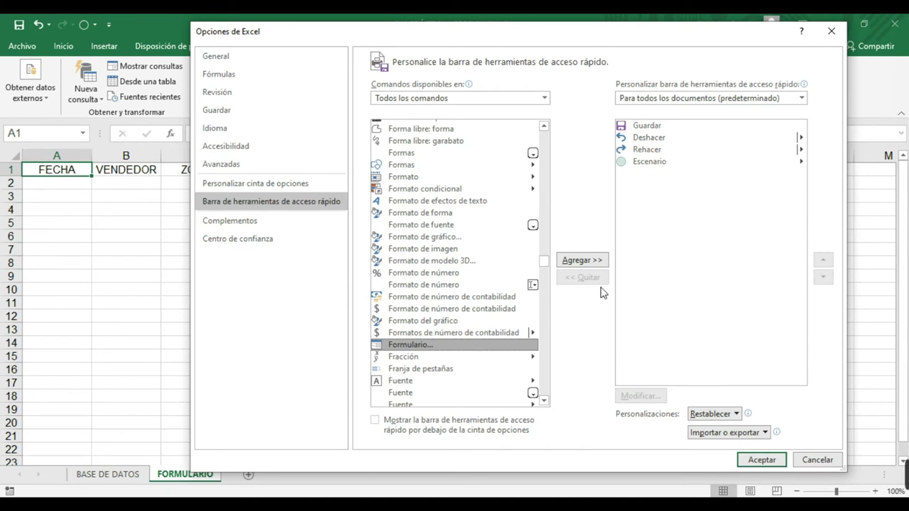
pyautogui.click(595, 261)
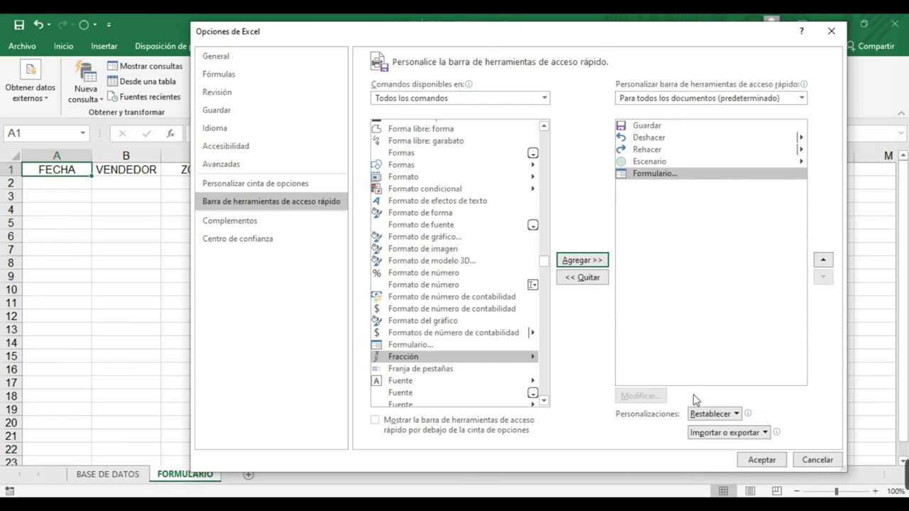
pyautogui.click(761, 460)
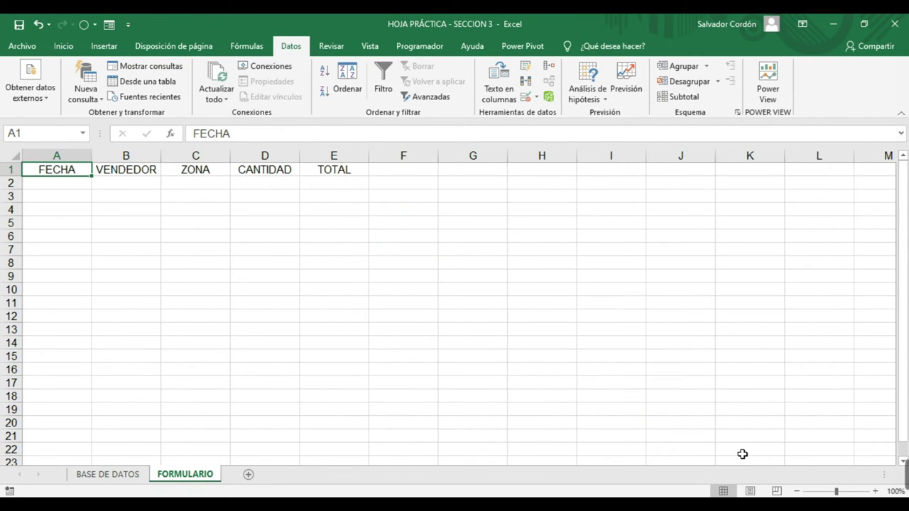
# Try to open the data form from cell A1 and again with the headers A1:E1 selected, dismissing each warning.
pyautogui.click(108, 26)
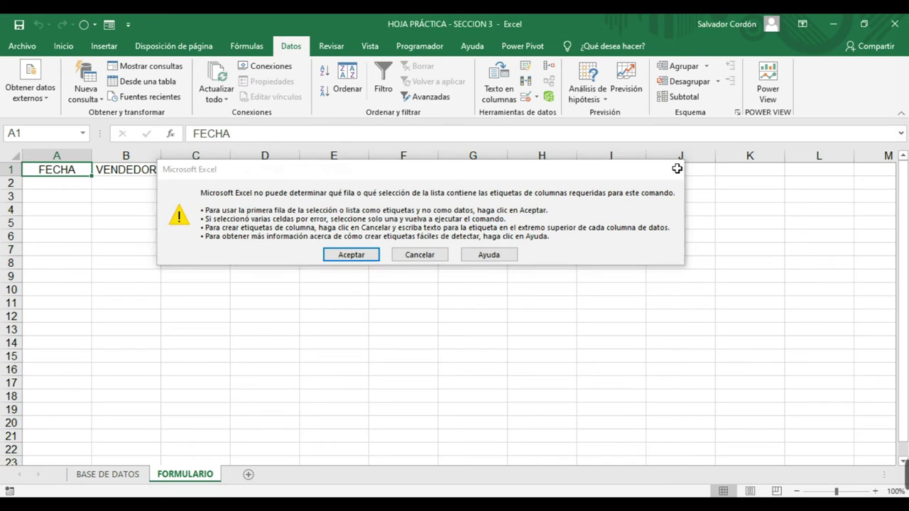
pyautogui.click(674, 171)
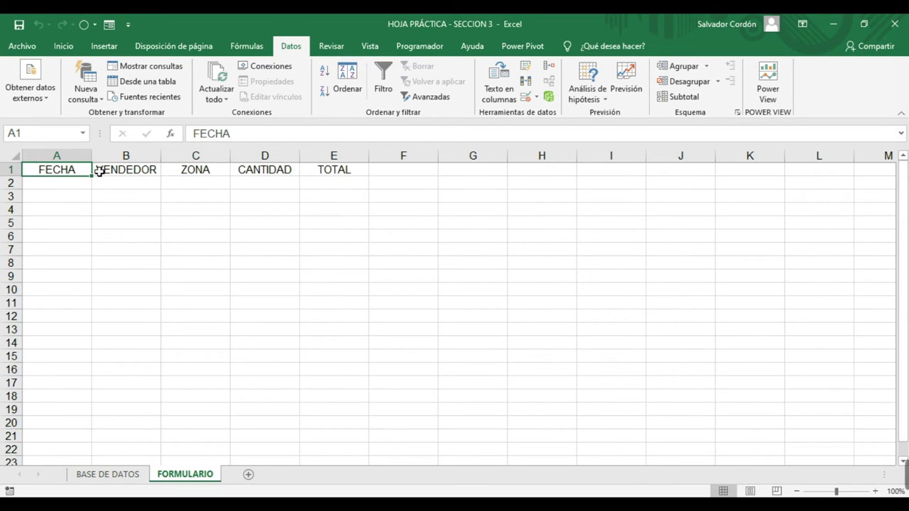
pyautogui.hotkey('shift', 'Right')
pyautogui.hotkey('shift', 'Right')
pyautogui.hotkey('shift', 'Right')
pyautogui.hotkey('shift', 'Right')
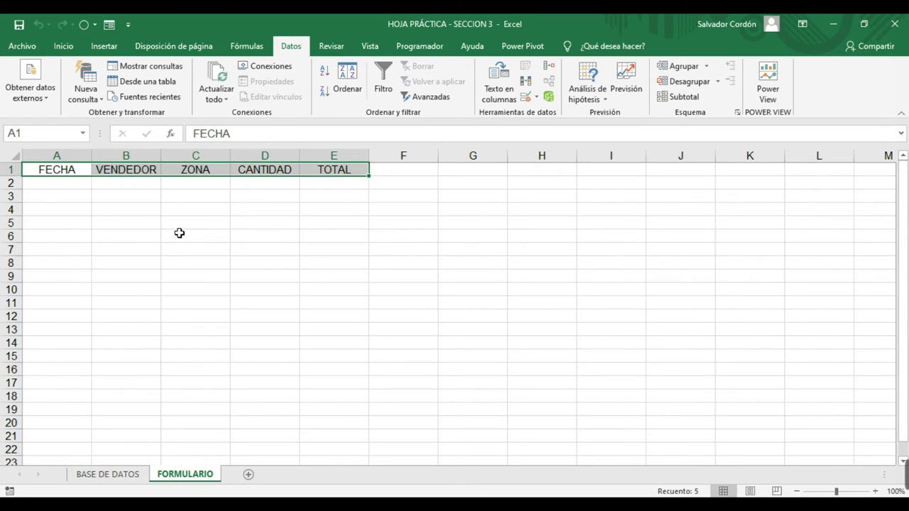
pyautogui.click(95, 184)
pyautogui.click(82, 170)
pyautogui.moveTo(82, 170); pyautogui.dragTo(364, 171)
pyautogui.click(110, 27)
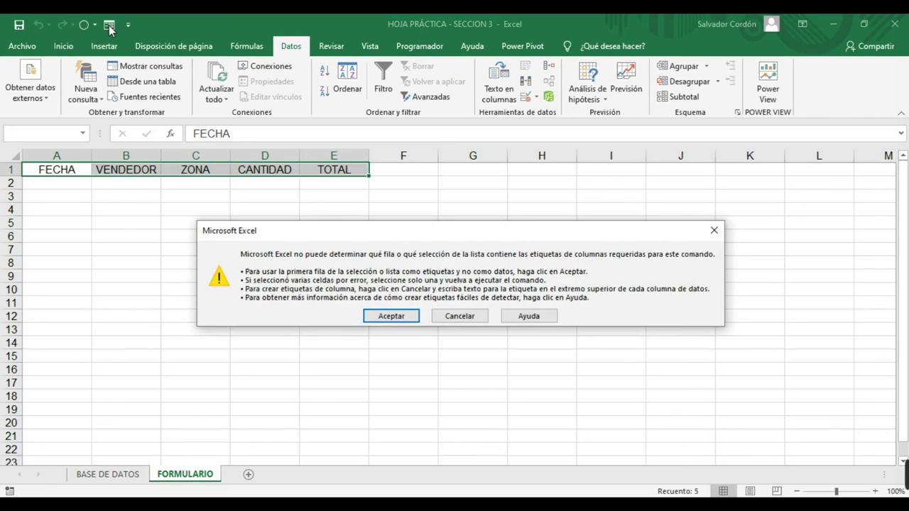
pyautogui.click(714, 230)
# Try to open the data form with the headers and the empty row below, A1:E2, selected, and dismiss the warning.
pyautogui.moveTo(57, 169); pyautogui.dragTo(351, 189)
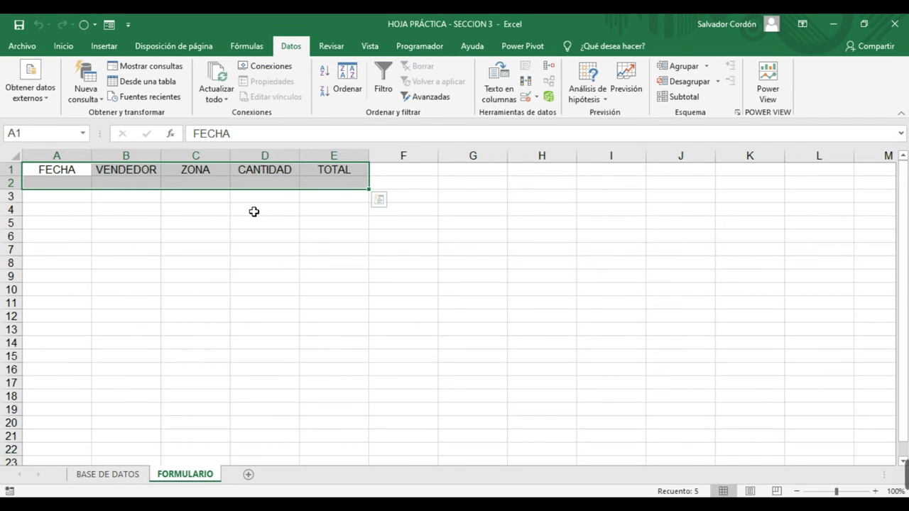
pyautogui.click(128, 25)
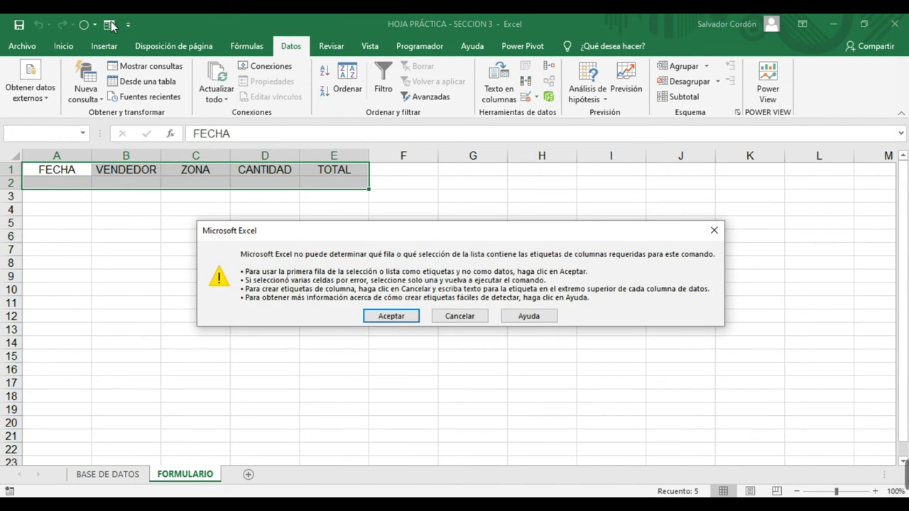
pyautogui.click(712, 231)
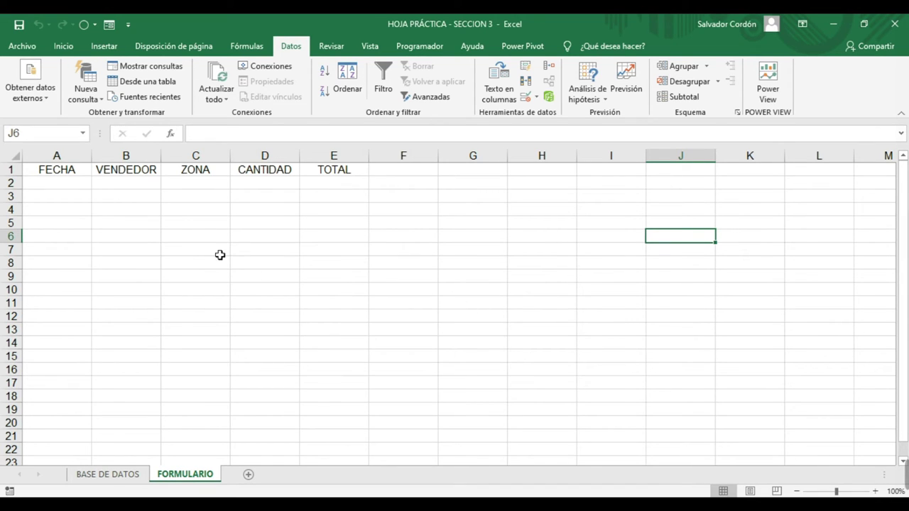
# Create a table from the header cells A1:E1 on the FORMULARIO sheet, marking that the table has headers.
pyautogui.click(57, 176)
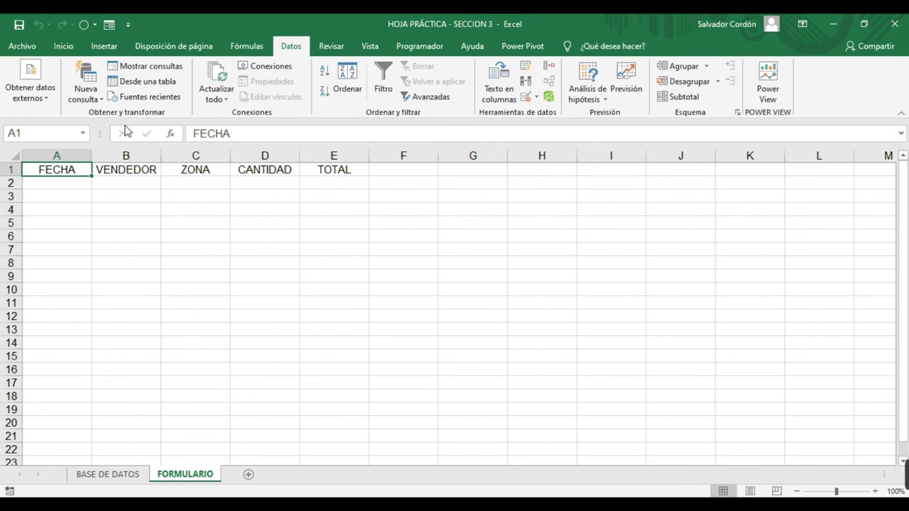
pyautogui.click(97, 46)
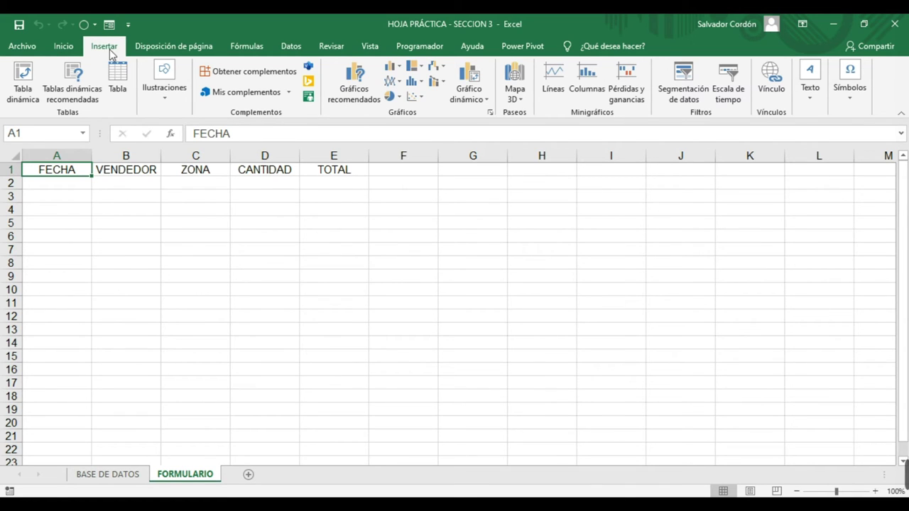
pyautogui.click(121, 84)
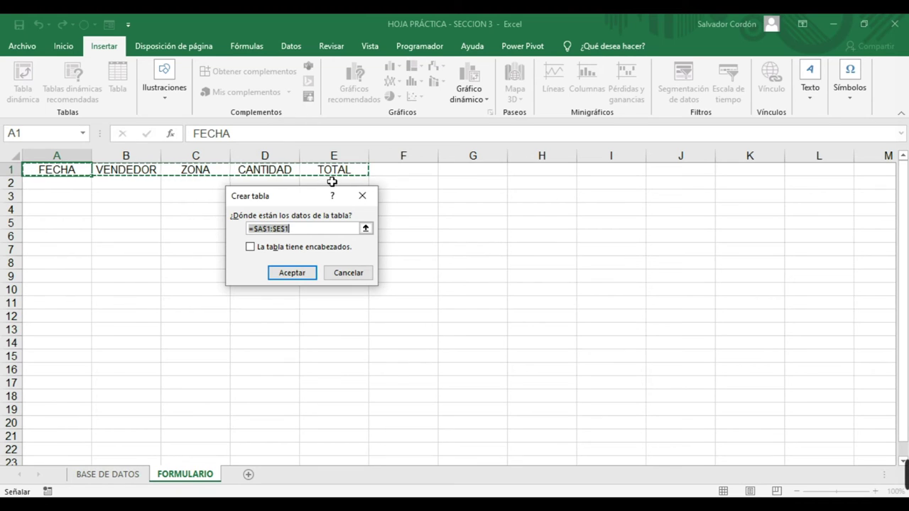
pyautogui.click(250, 248)
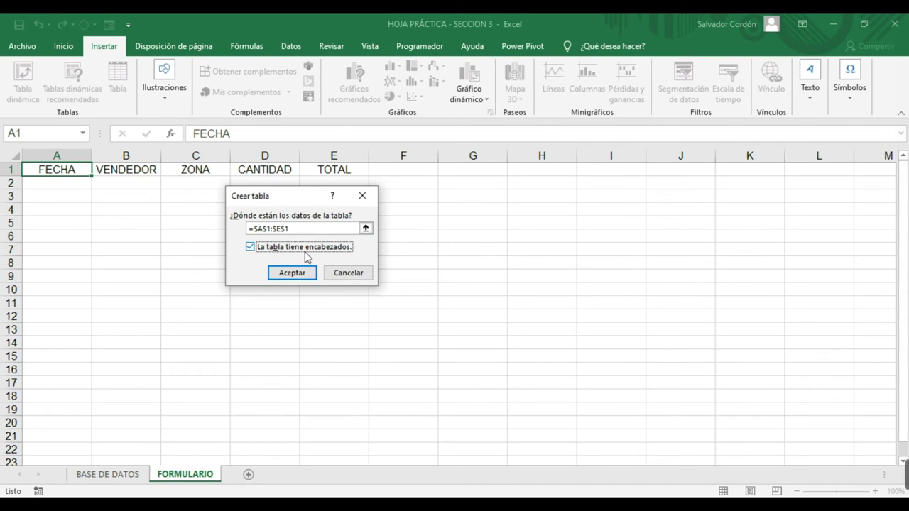
pyautogui.click(298, 275)
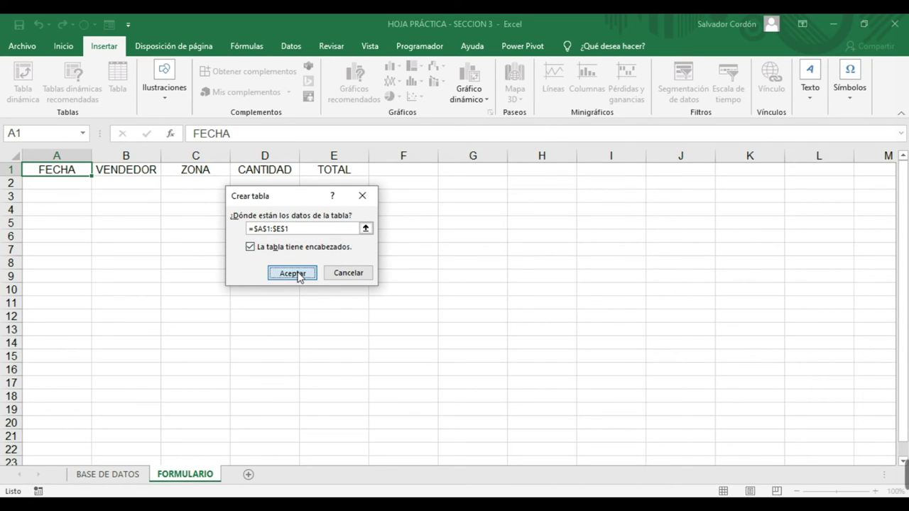
pyautogui.moveTo(169, 156); pyautogui.dragTo(185, 156)
pyautogui.moveTo(243, 157); pyautogui.dragTo(255, 156)
pyautogui.moveTo(325, 156); pyautogui.dragTo(339, 156)
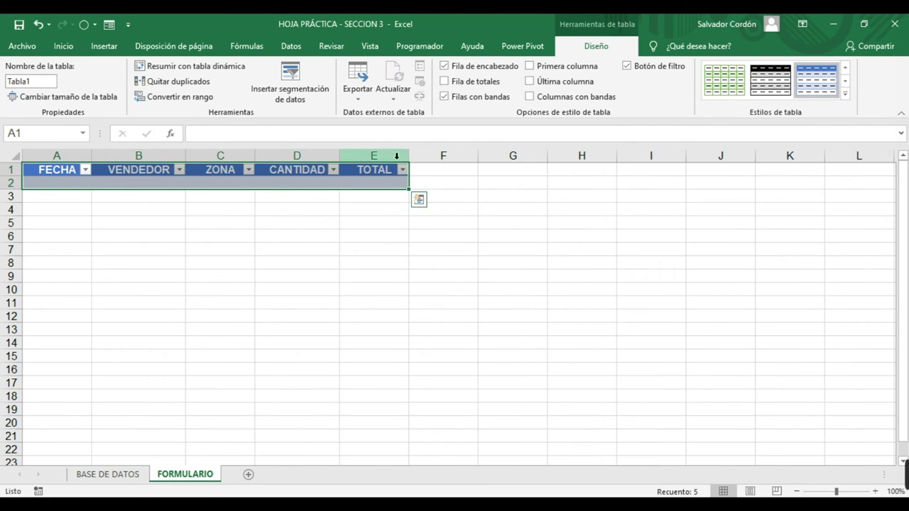
pyautogui.click(223, 184)
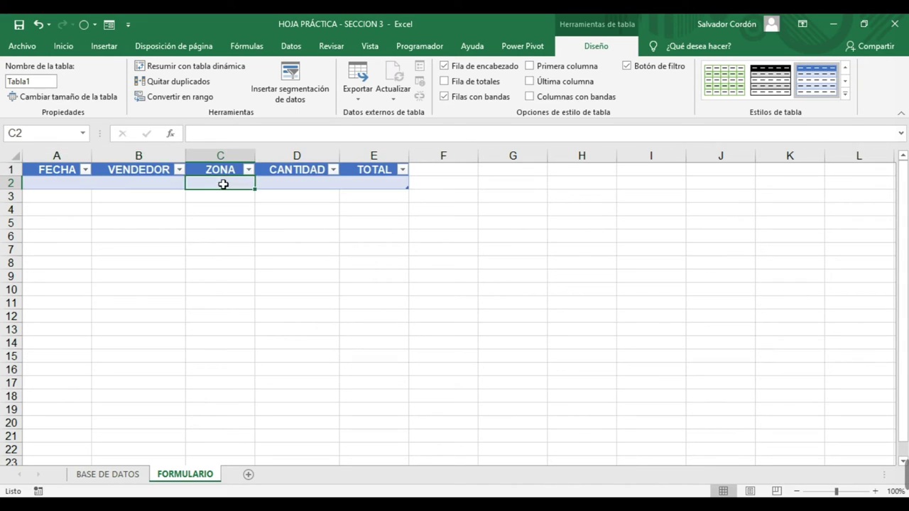
pyautogui.click(162, 169)
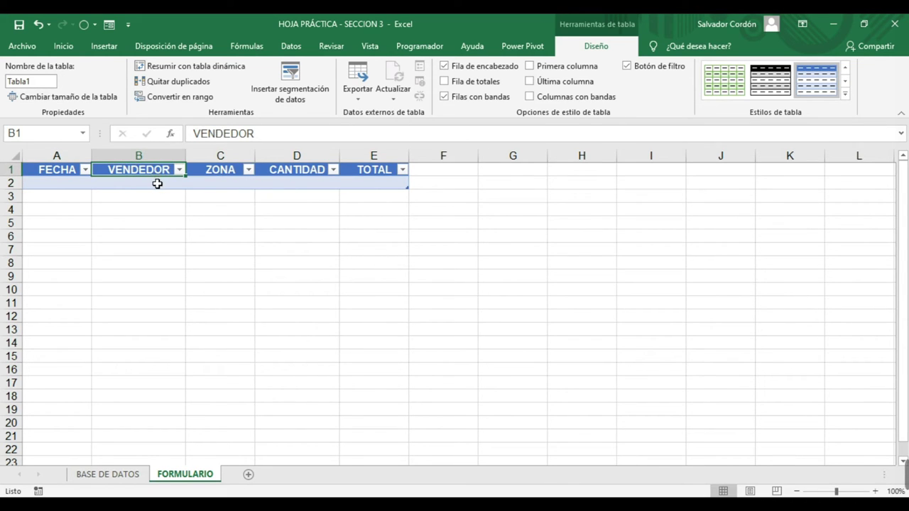
pyautogui.click(157, 183)
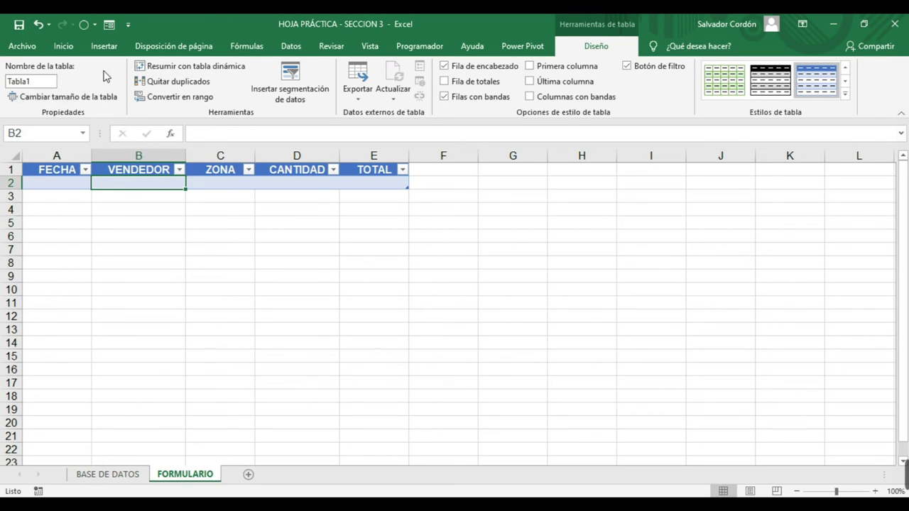
pyautogui.click(104, 46)
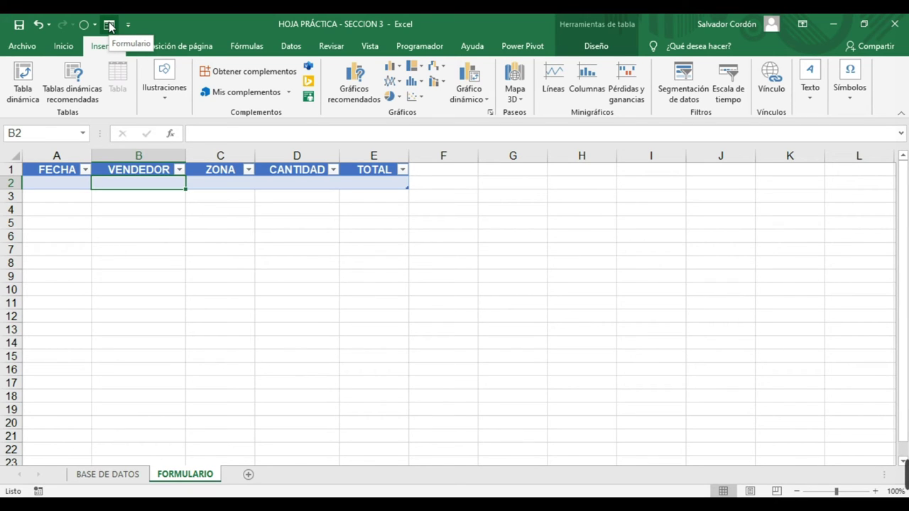
pyautogui.click(239, 186)
pyautogui.click(216, 170)
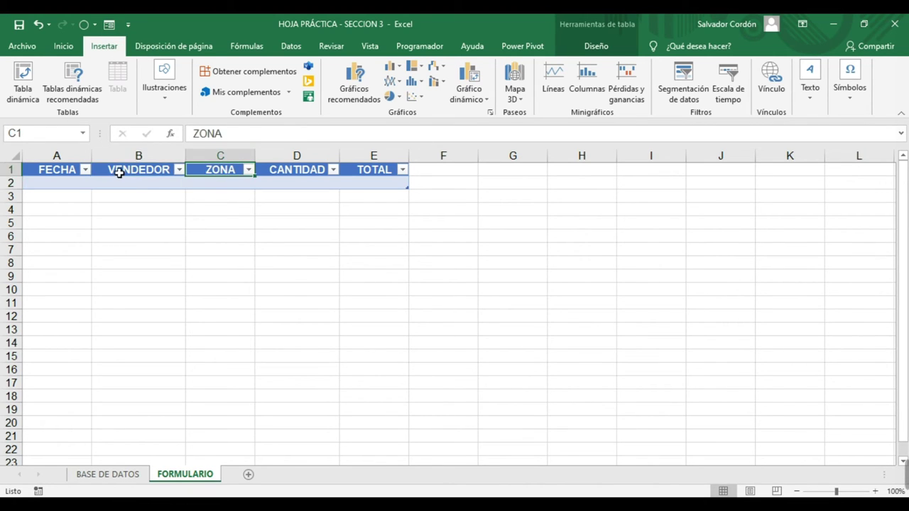
pyautogui.click(128, 180)
# Open the data form from the CANTIDAD header cell, move it clear of the table to view its fields, and close it.
pyautogui.click(279, 171)
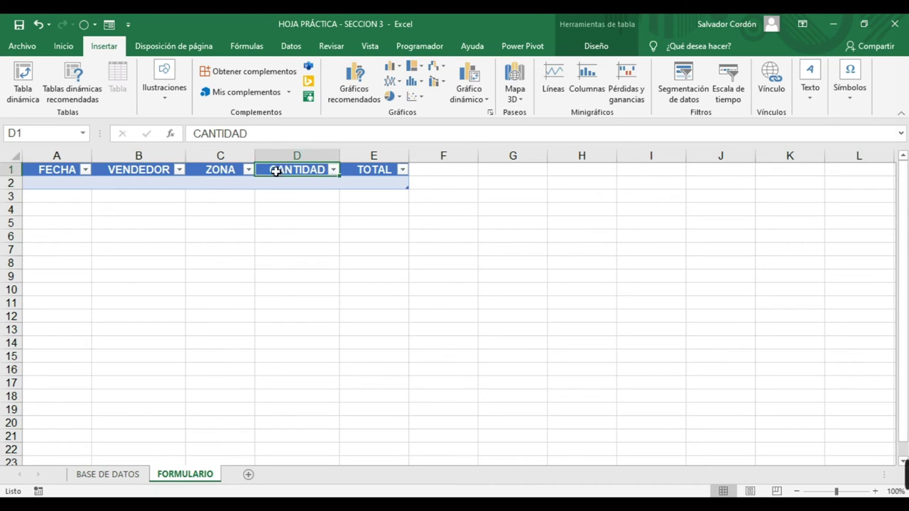
pyautogui.click(109, 26)
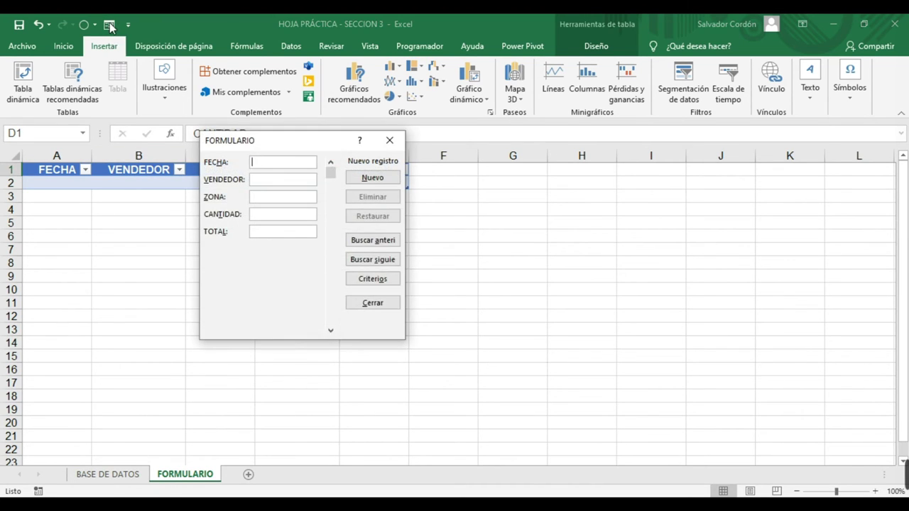
pyautogui.moveTo(277, 151); pyautogui.dragTo(509, 235)
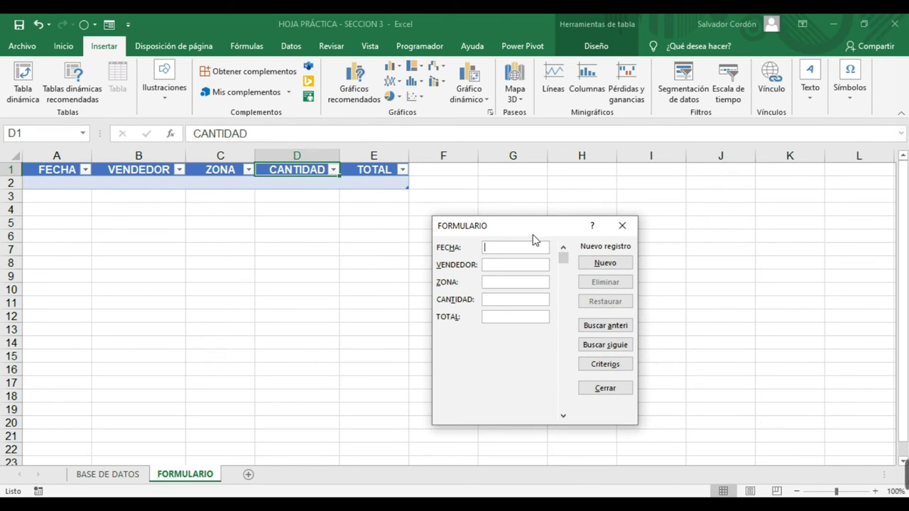
pyautogui.moveTo(535, 237); pyautogui.dragTo(534, 198)
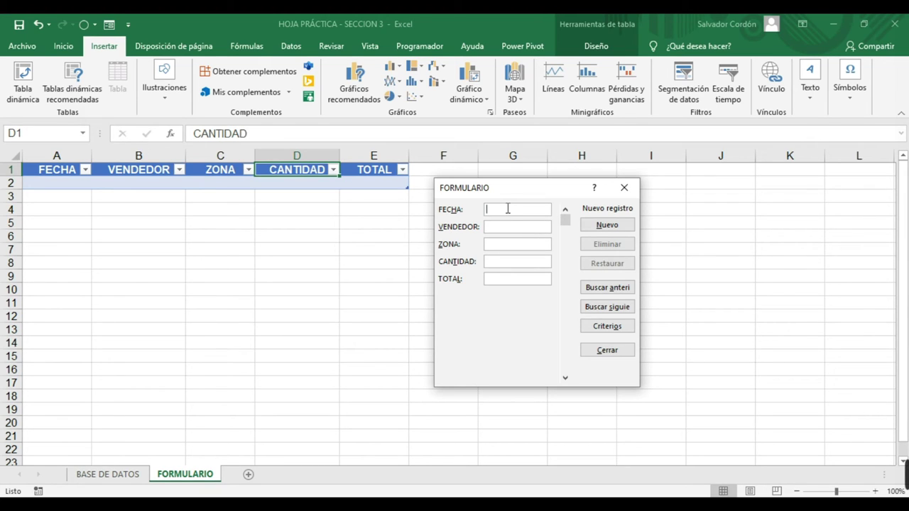
pyautogui.moveTo(542, 189); pyautogui.dragTo(559, 167)
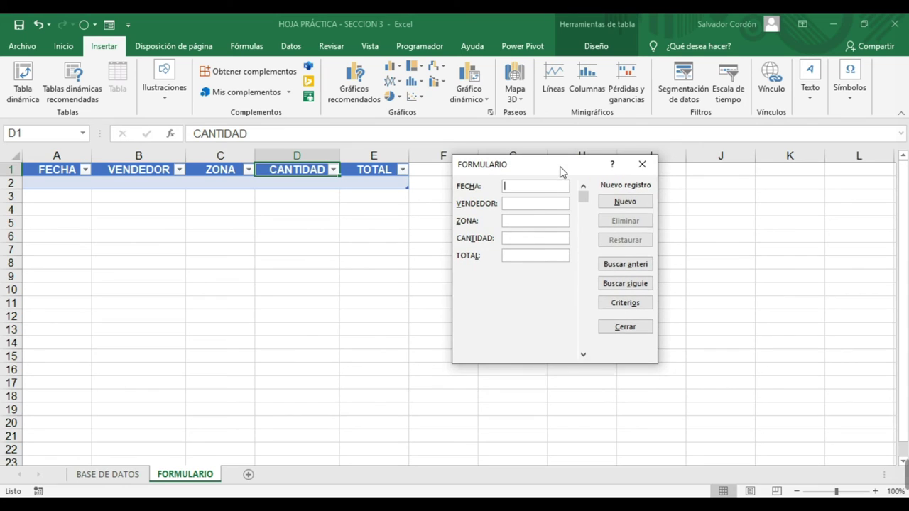
pyautogui.click(642, 164)
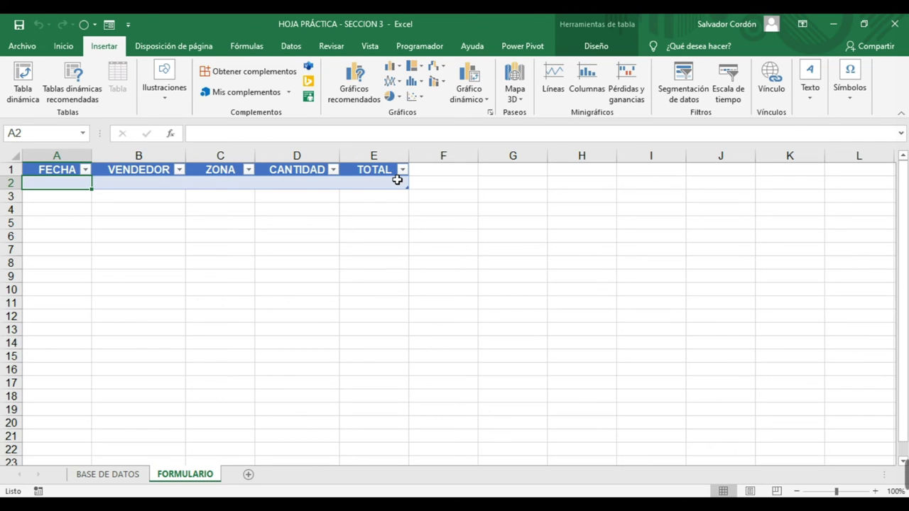
# Reopen the data form and add a record: FECHA 1/1/2019, VENDEDOR VENDEDOR 1, ZONA CENTRO, CANTIDAD 25, TOTAL 150.
pyautogui.click(109, 27)
pyautogui.moveTo(532, 179); pyautogui.dragTo(396, 245)
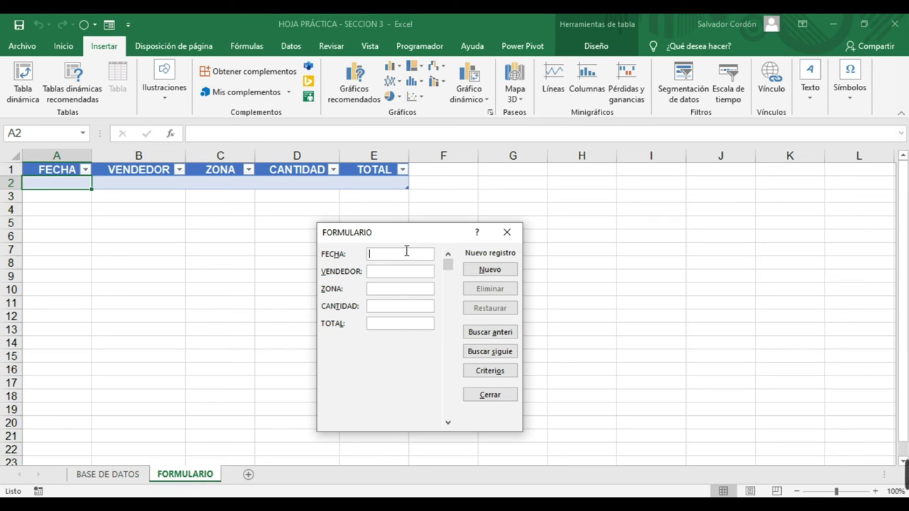
pyautogui.write('1/1/2019VENDE')
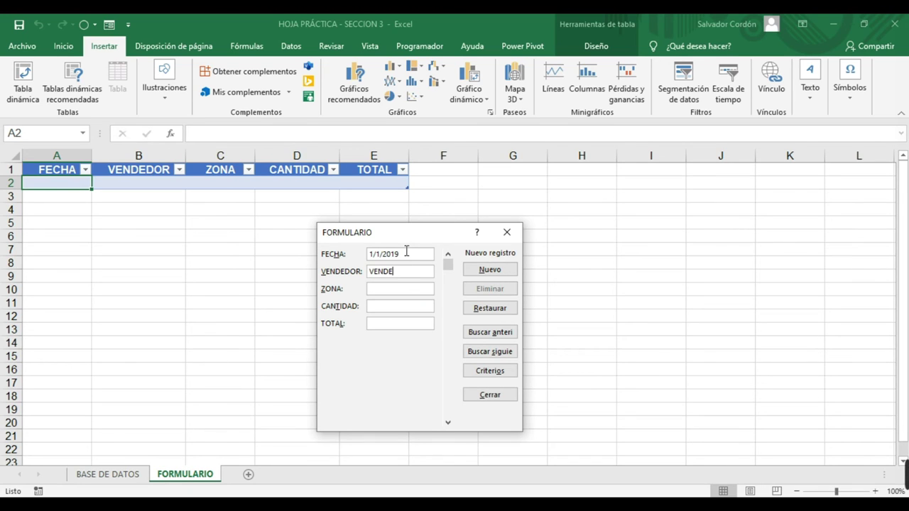
pyautogui.write('DOR 1')
pyautogui.write('CENR')
pyautogui.press('BackSpace')
pyautogui.write('TRO')
pyautogui.write('25')
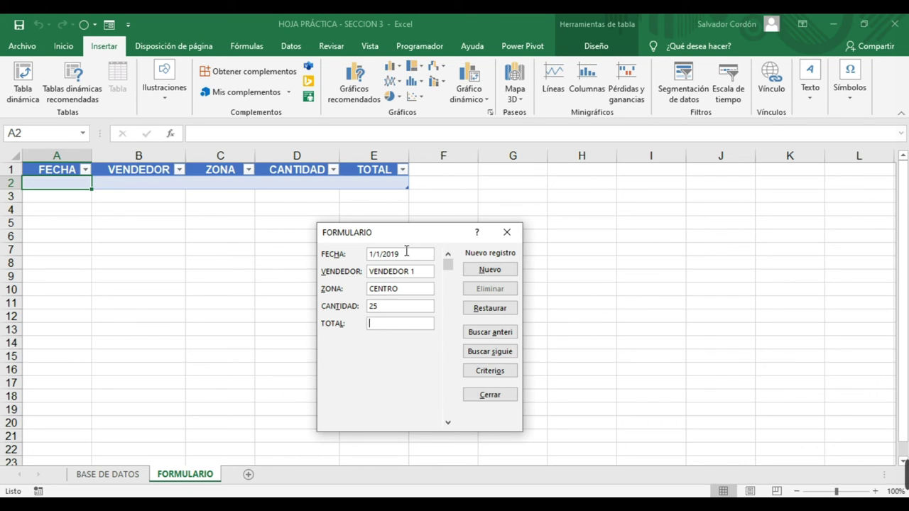
pyautogui.write('150')
pyautogui.press('Return')
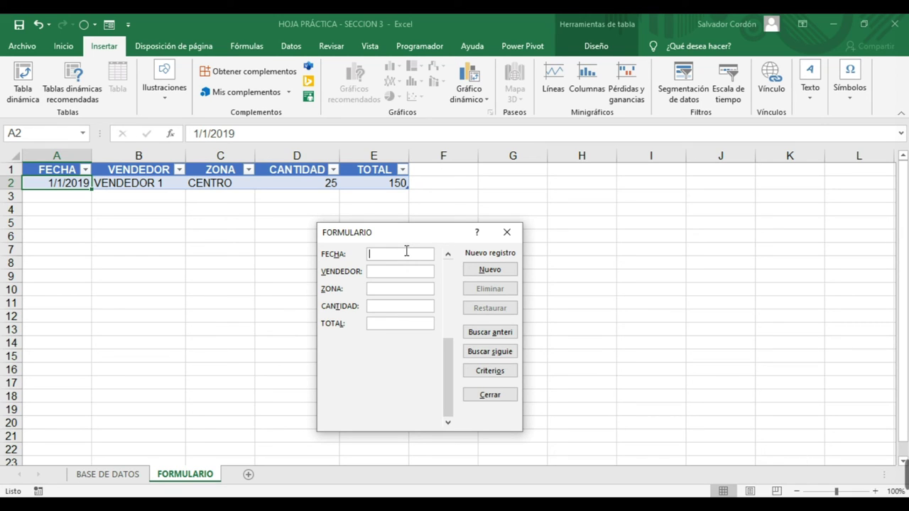
# Add a second record through the data form: FECHA 1/1/2019, VENDEDOR VENDEDOR 3, ZONA ORIENTE, CANTIDAD 34, TOTAL 175.
pyautogui.write('1/1/2019')
pyautogui.press('Tab')
pyautogui.write('VEND')
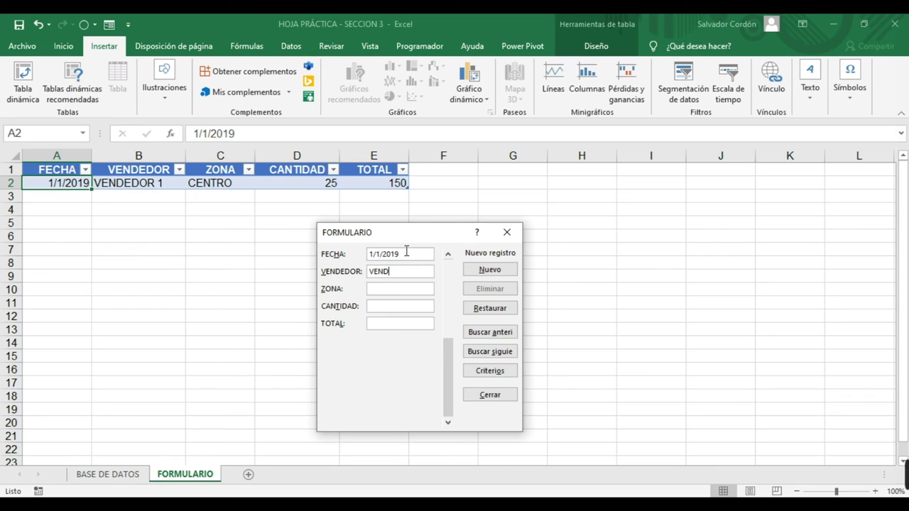
pyautogui.write('EDOR 3')
pyautogui.press('Tab')
pyautogui.write('ORIENTE')
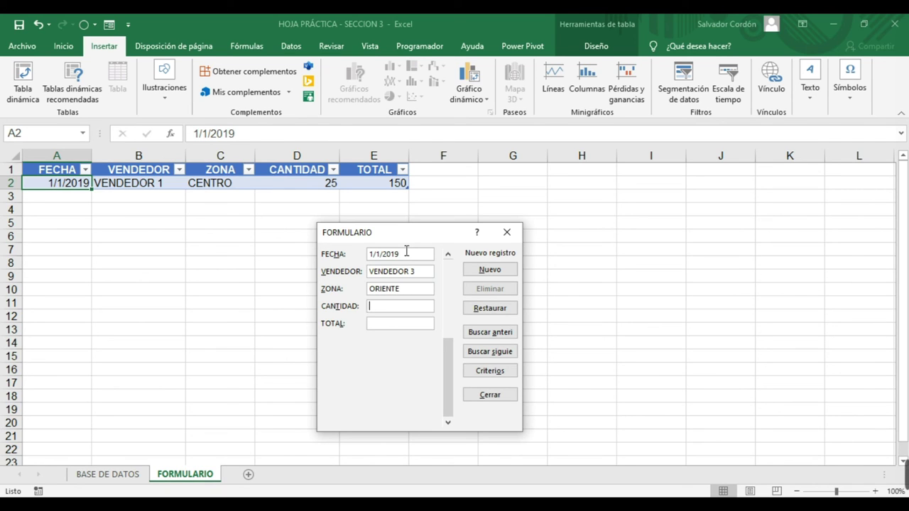
pyautogui.write('34')
pyautogui.press('Tab')
pyautogui.write('175')
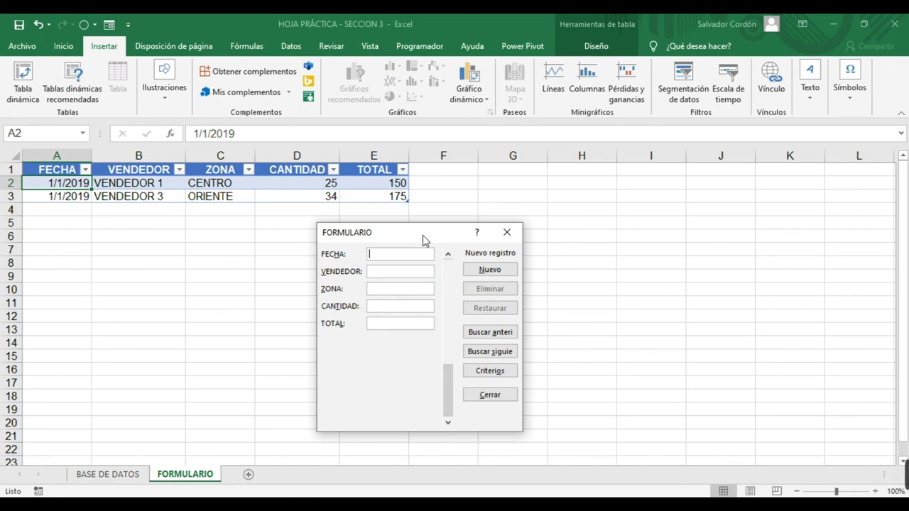
# Browse back and forth through the records stored in the table using the data form.
pyautogui.press('Up')
pyautogui.press('Up')
pyautogui.press('Down')
pyautogui.press('Down')
pyautogui.press('Up')
pyautogui.press('Up')
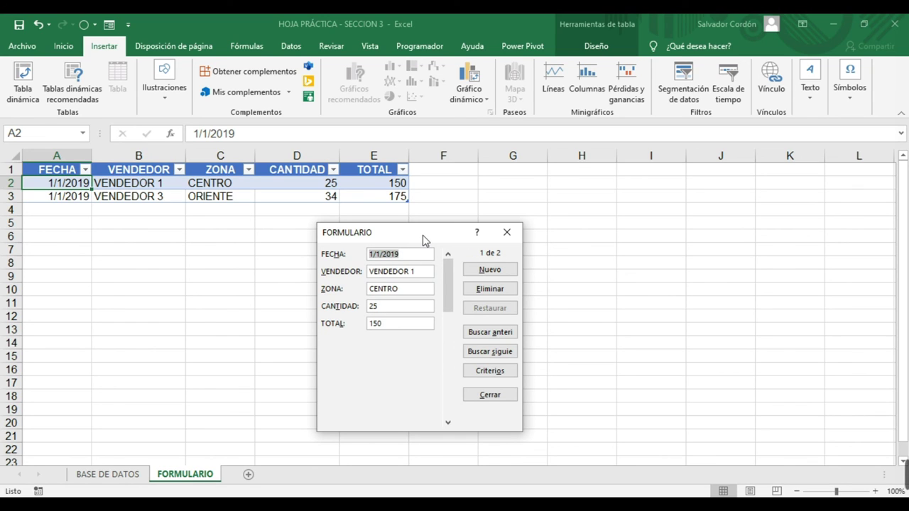
pyautogui.press('Down')
pyautogui.press('Down')
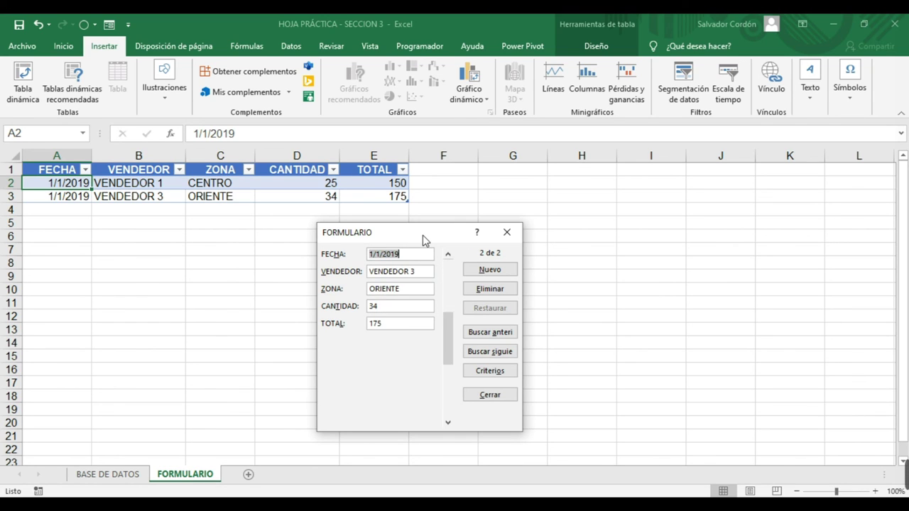
pyautogui.press('Up')
pyautogui.press('Up')
pyautogui.press('Down')
pyautogui.press('Down')
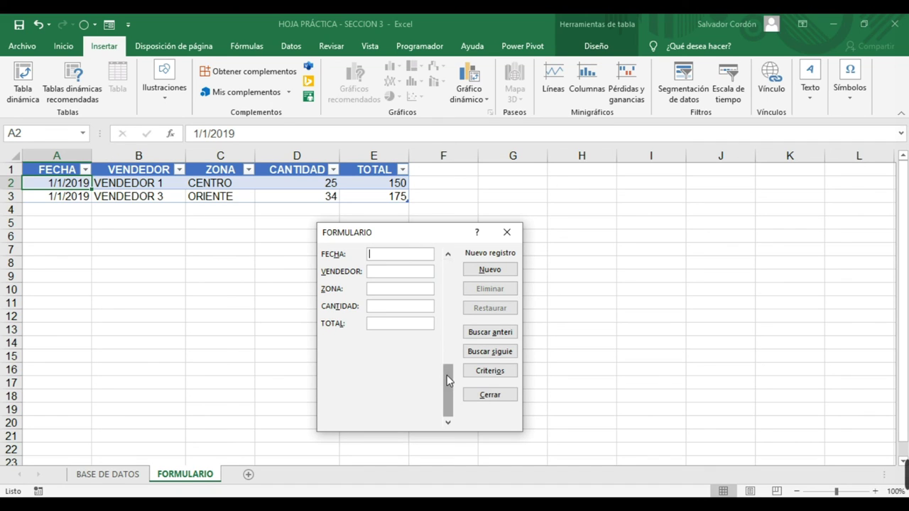
pyautogui.moveTo(446, 375); pyautogui.dragTo(462, 262)
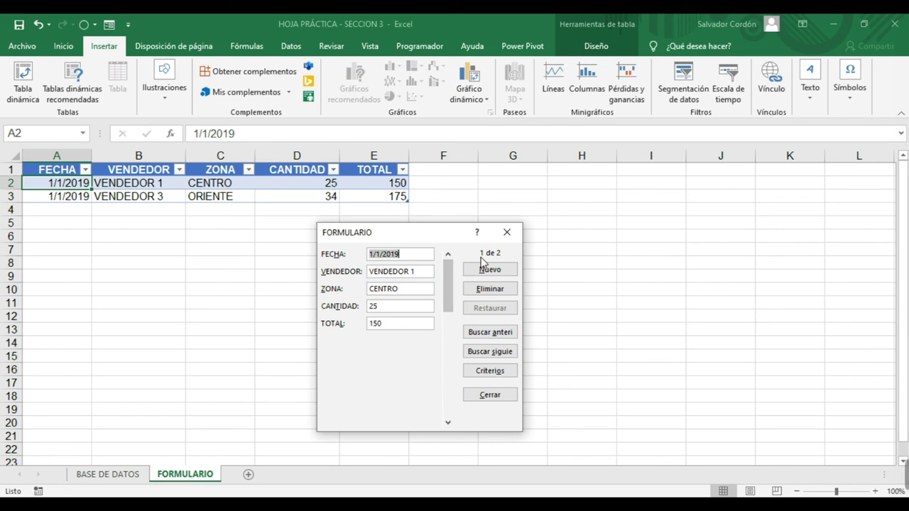
pyautogui.click(443, 424)
# Return to the first record in the data form and change its VENDEDOR to VENDEDOR 5.
pyautogui.moveTo(444, 328); pyautogui.dragTo(449, 252)
pyautogui.click(421, 272)
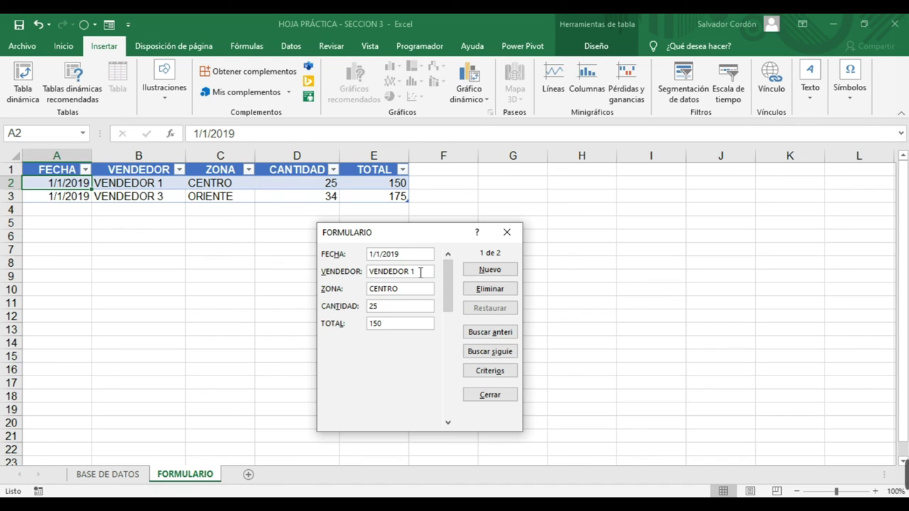
pyautogui.press('BackSpace')
pyautogui.write('5')
pyautogui.press('Return')
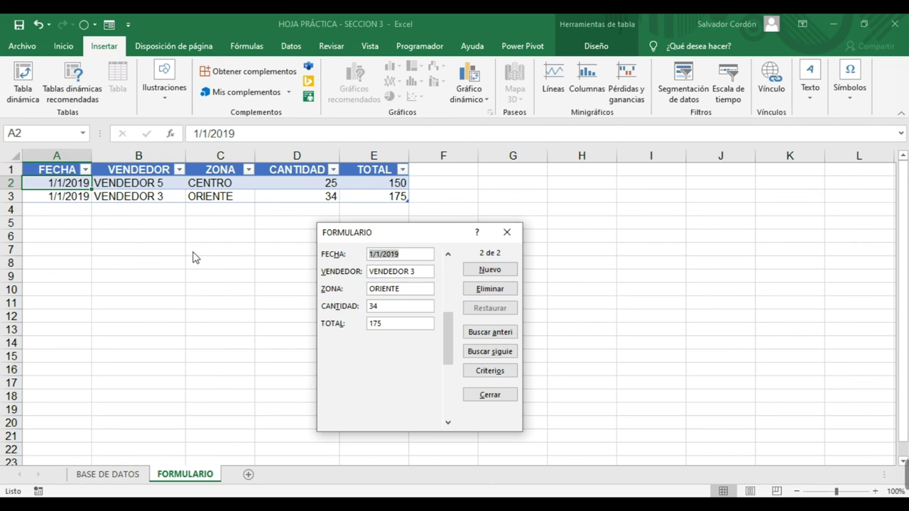
# Move between the last record and a blank new record in the data form, and reposition the form window.
pyautogui.press('Return')
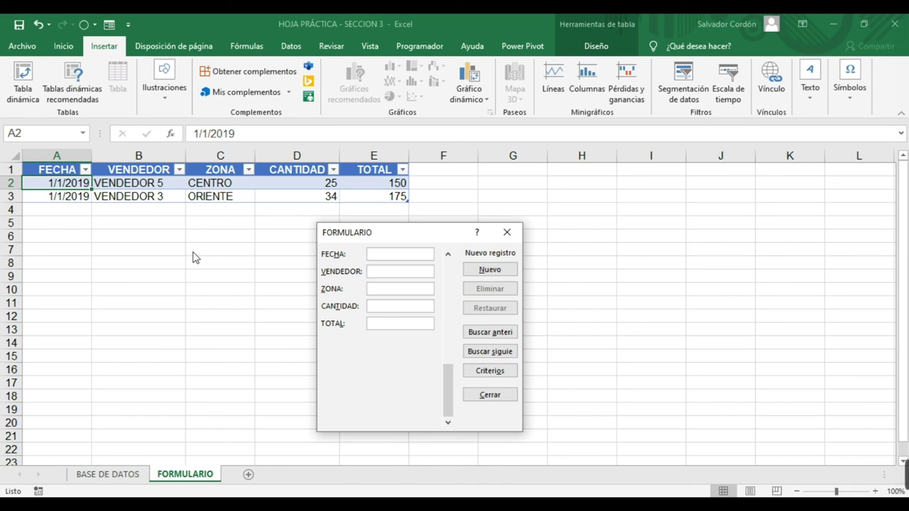
pyautogui.press('Up')
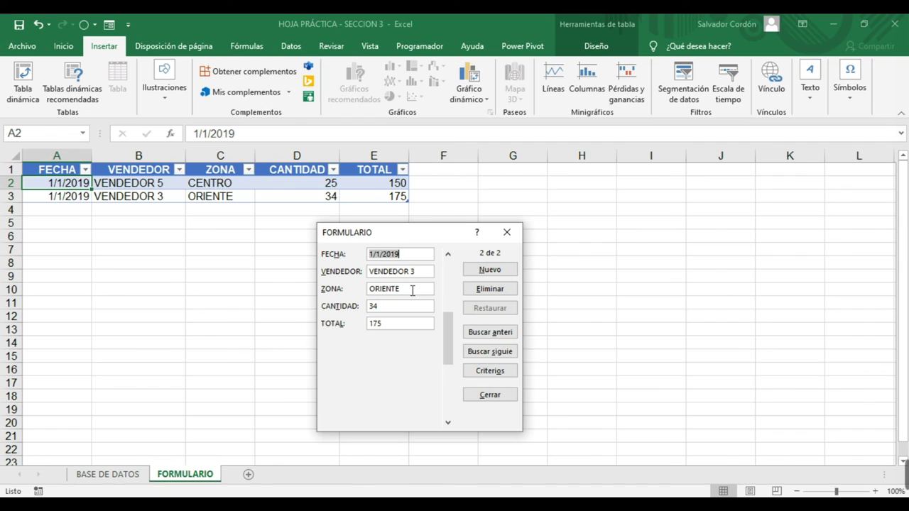
pyautogui.press('Down')
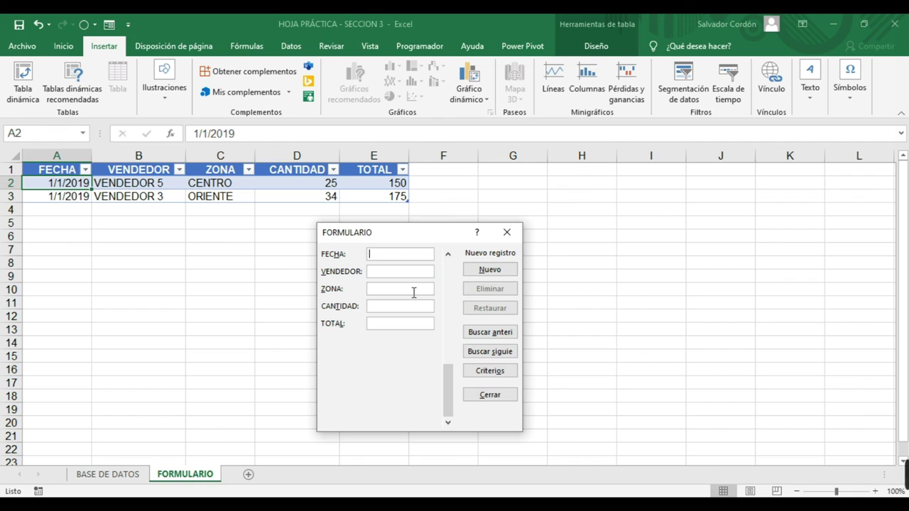
pyautogui.moveTo(443, 242); pyautogui.dragTo(465, 240)
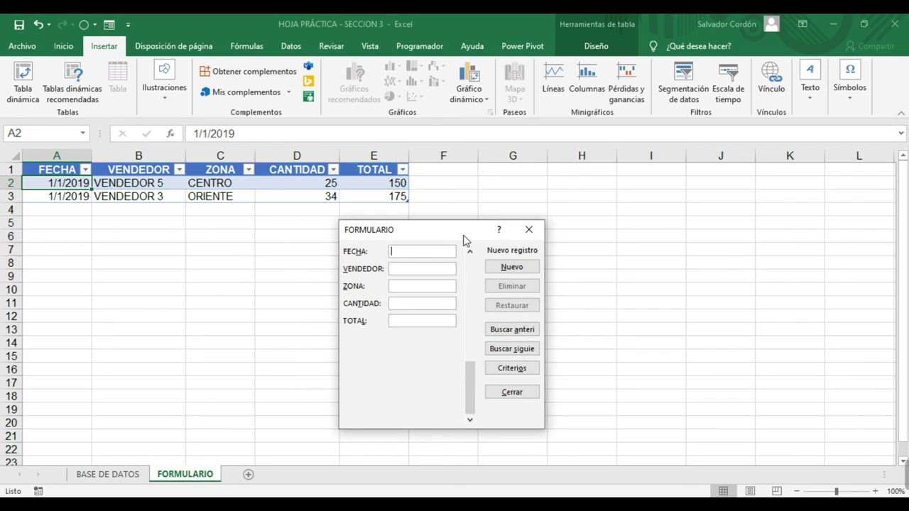